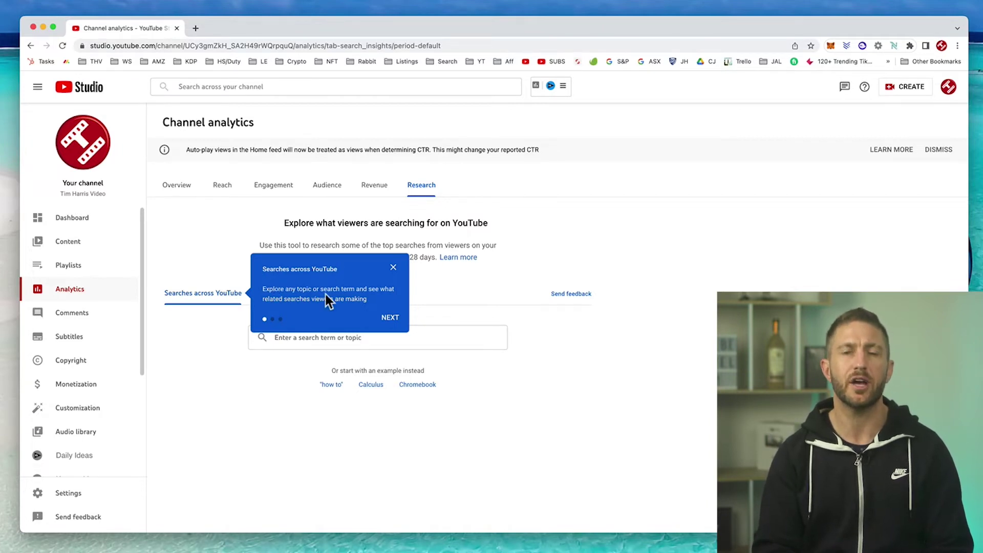
Advance the introductory tip, check the saved search terms and return to the viewers' searches
click(392, 323)
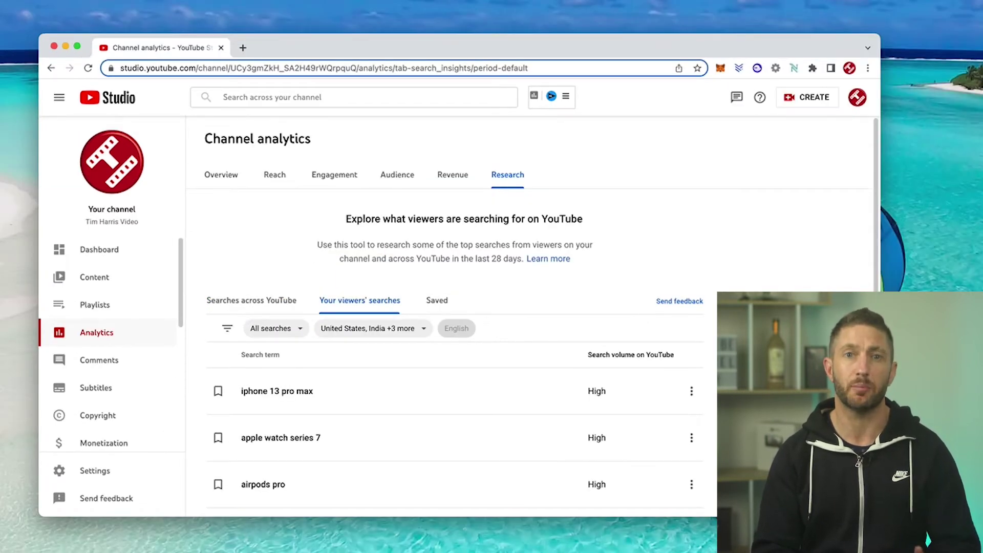
click(439, 305)
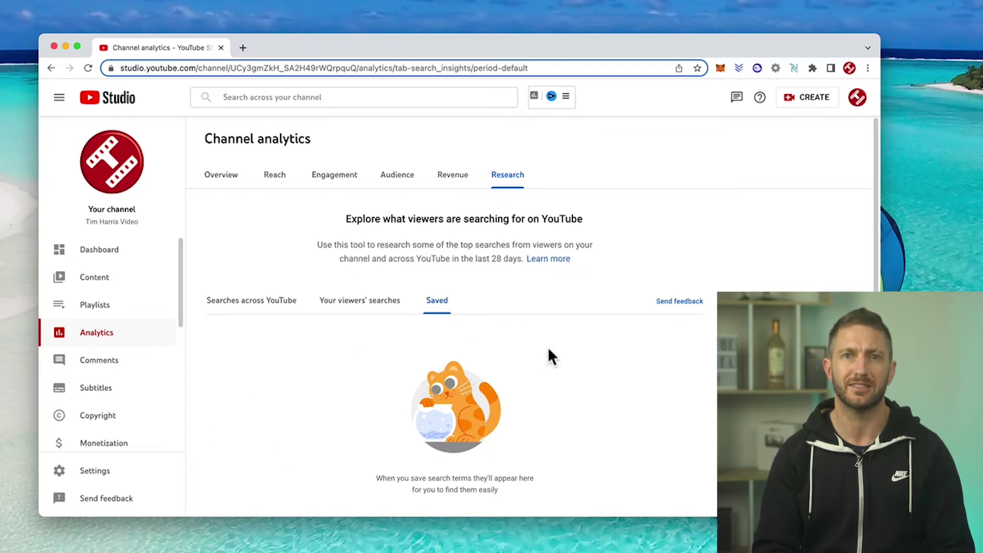
click(391, 301)
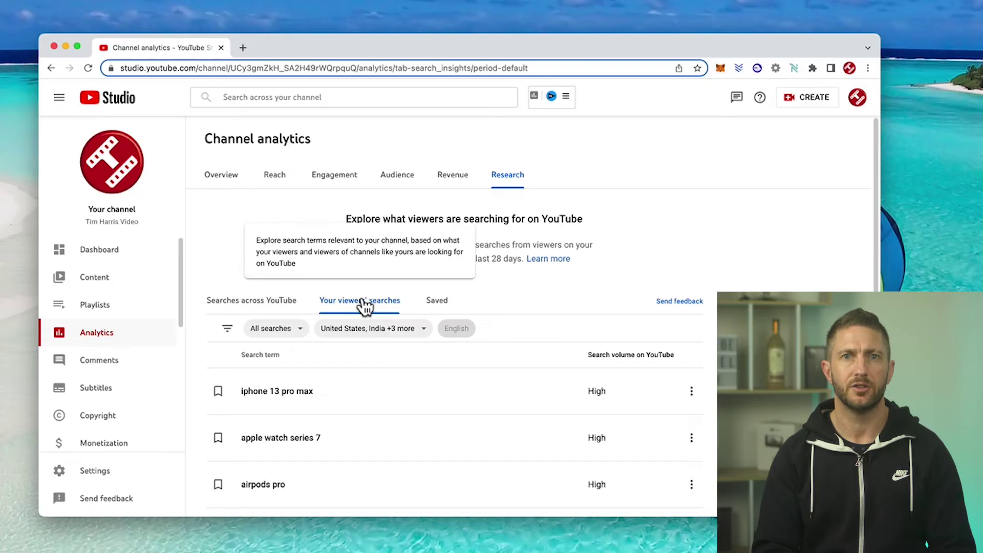
Filter the viewers' searches to content gaps only and read the explanation of what a content gap is
click(302, 329)
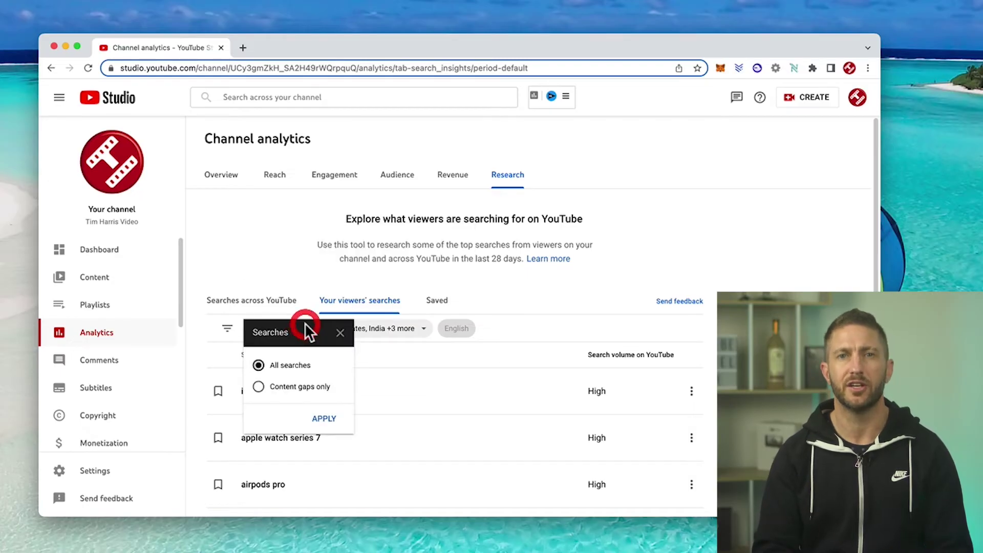
click(292, 399)
click(320, 418)
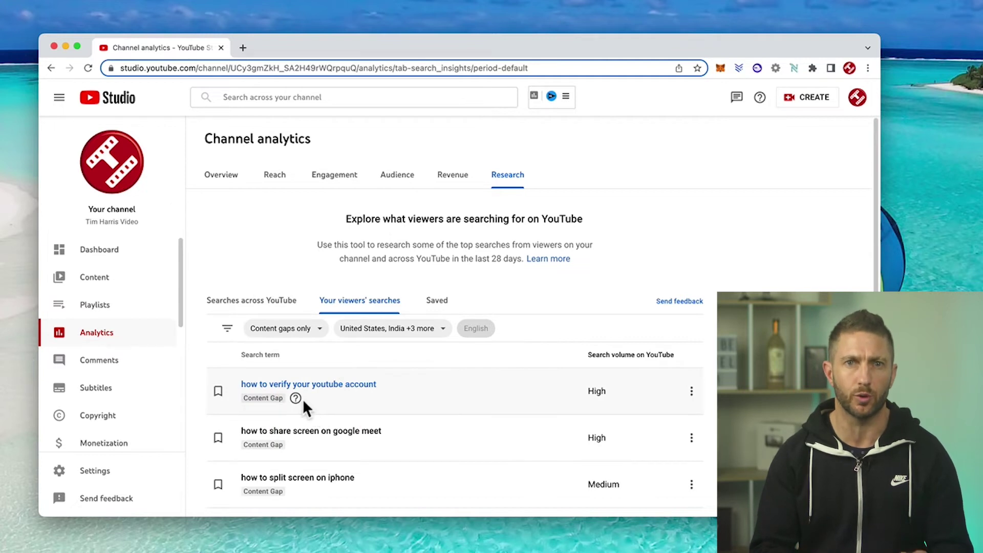
mouse_move(296, 395)
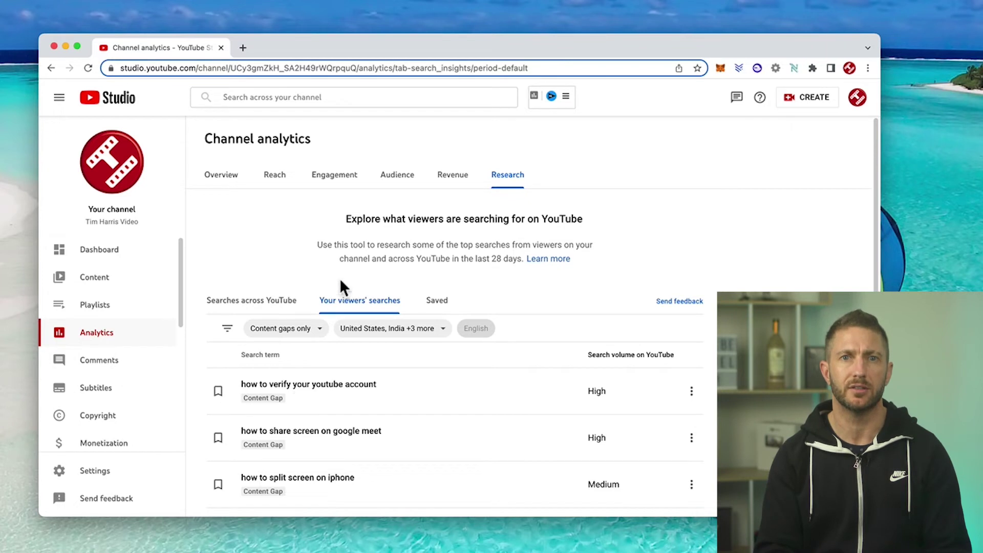
mouse_move(281, 398)
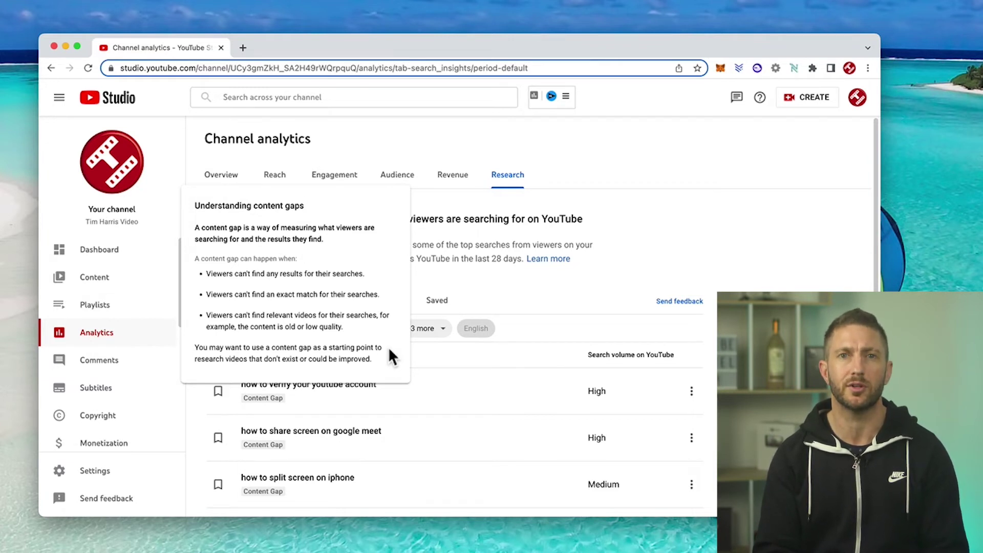
Switch the searches filter to All searches and apply it
click(321, 331)
click(285, 366)
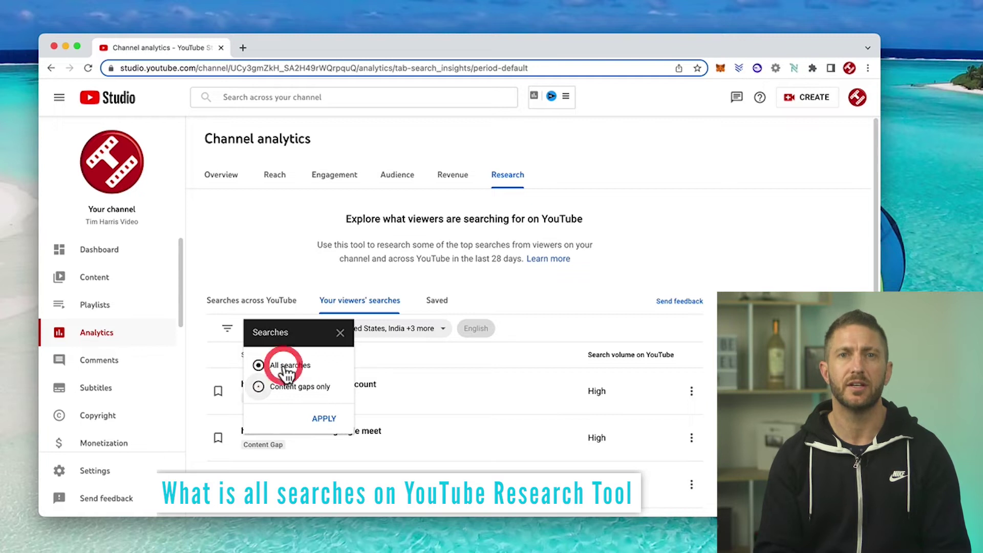
click(326, 418)
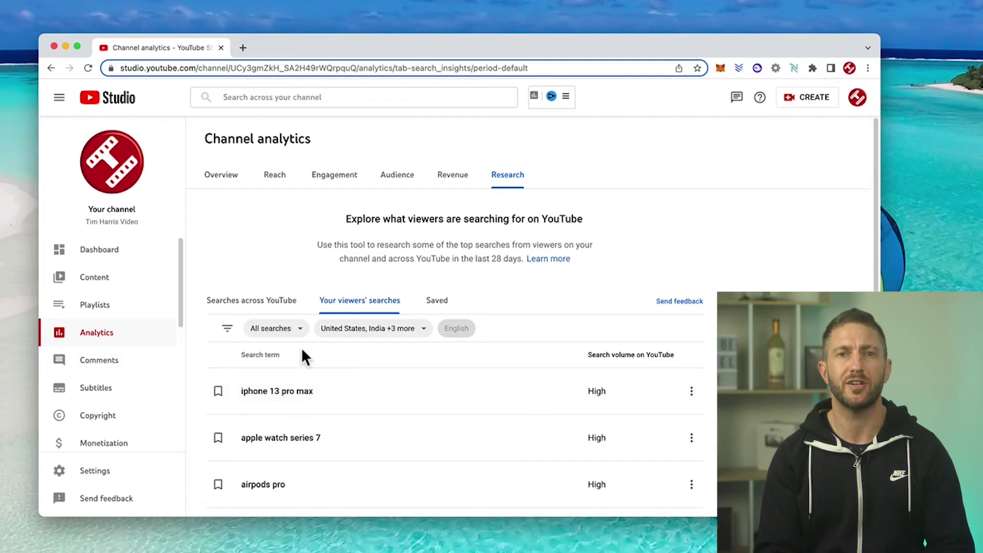
Restrict the viewers' searches to content gaps only again
click(300, 330)
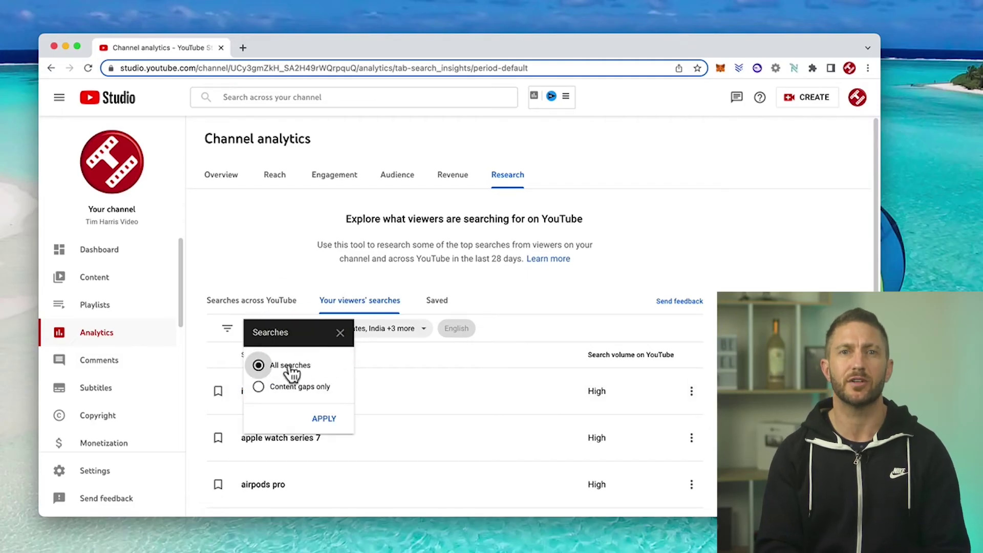
click(286, 387)
click(324, 419)
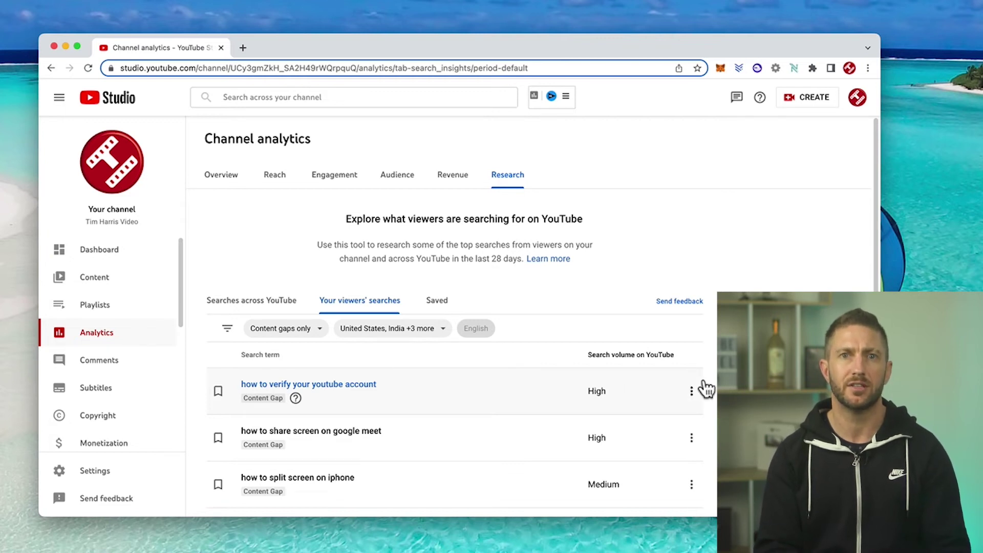
Save the content-gap terms "how to verify your youtube account", "how to share screen on google meet" and "how to combine videos together"
scroll(690, 388, down, 5)
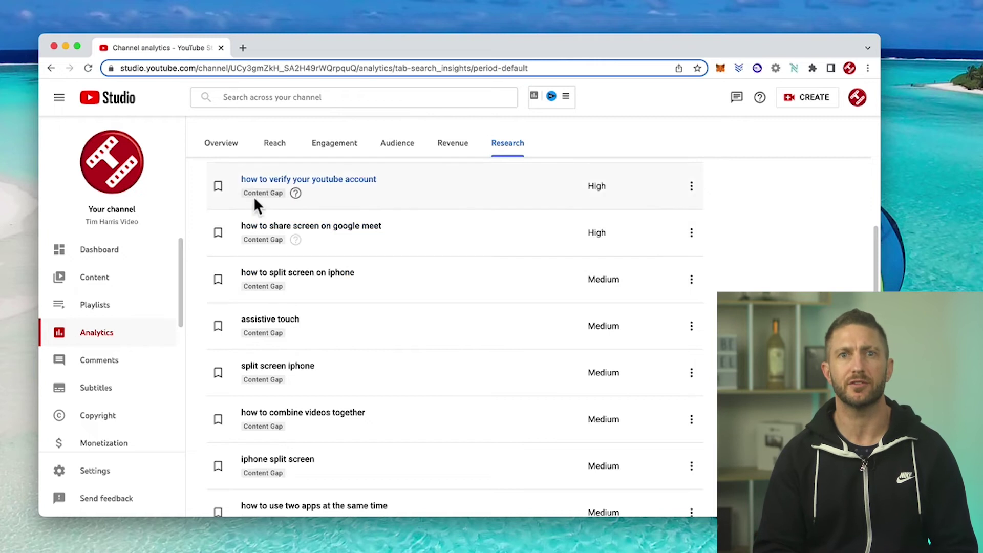
click(217, 190)
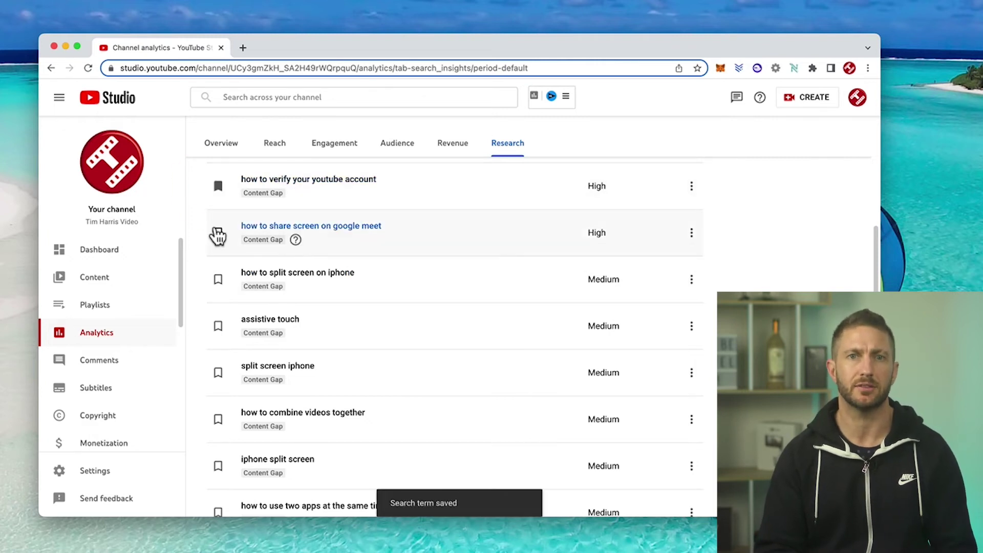
click(219, 234)
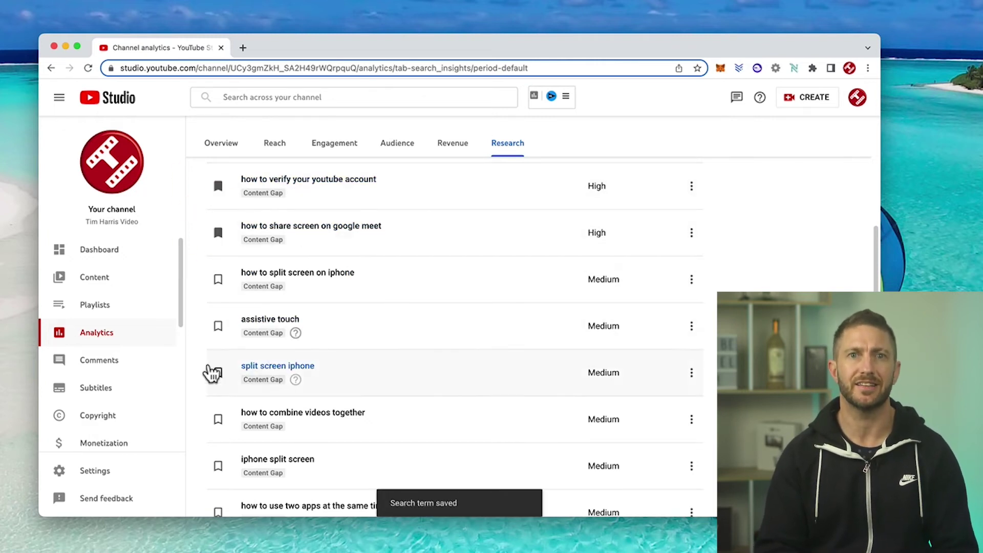
click(218, 417)
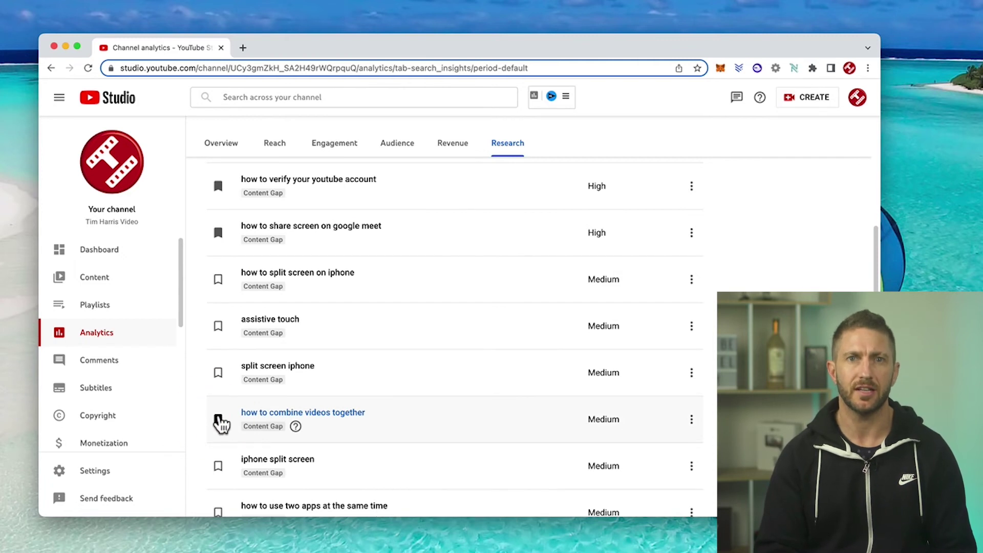
Go to the second page of content gaps and view the further options for "split screen iphone 13", including Google Trends
scroll(455, 338, down, 1)
scroll(455, 339, down, 5)
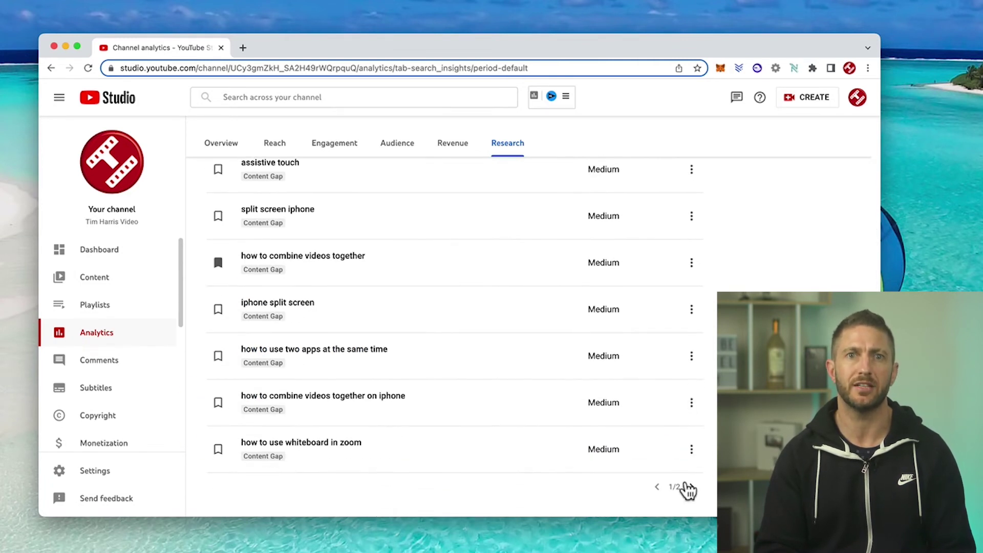
click(692, 487)
scroll(692, 461, up, 5)
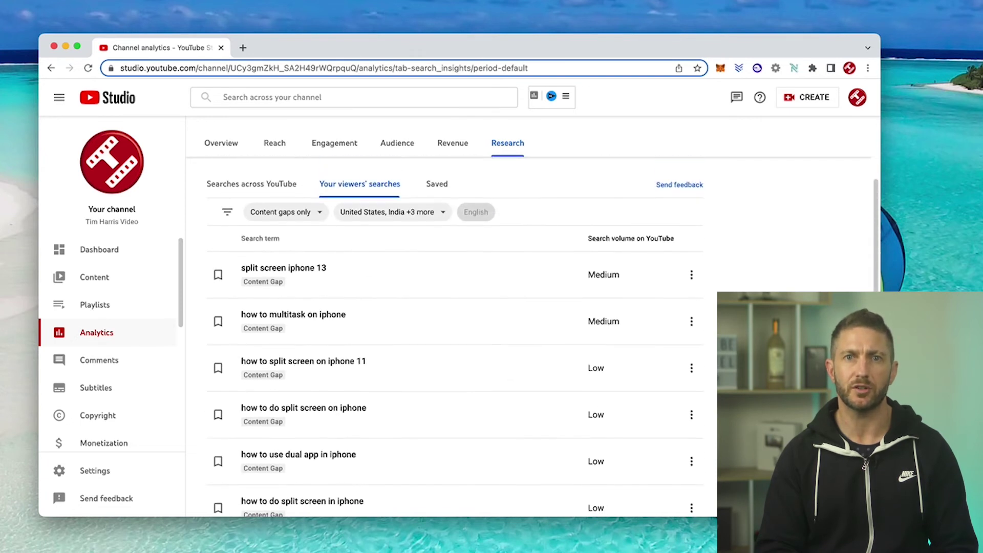
click(692, 274)
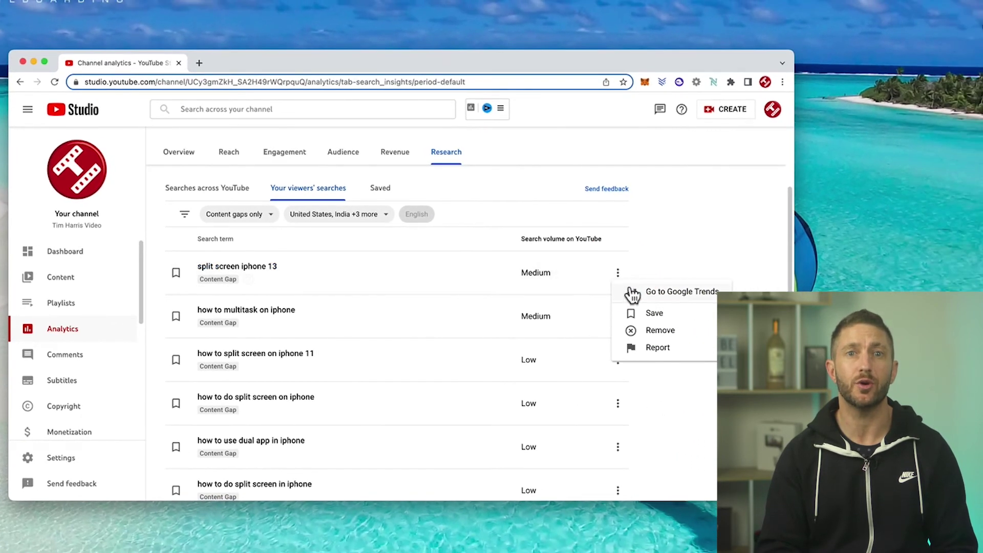
click(633, 293)
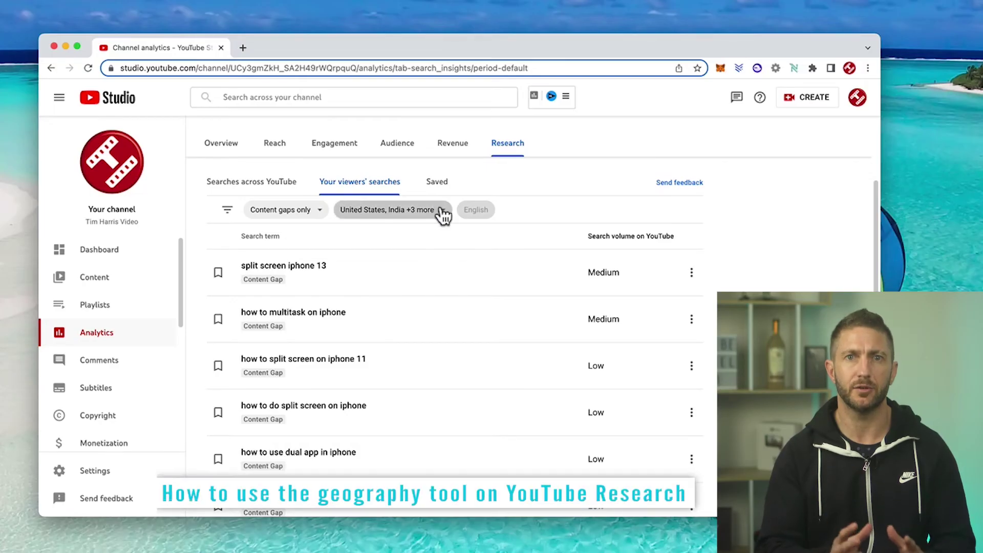
Try United States as the geography filter, but restore All and apply it
click(444, 216)
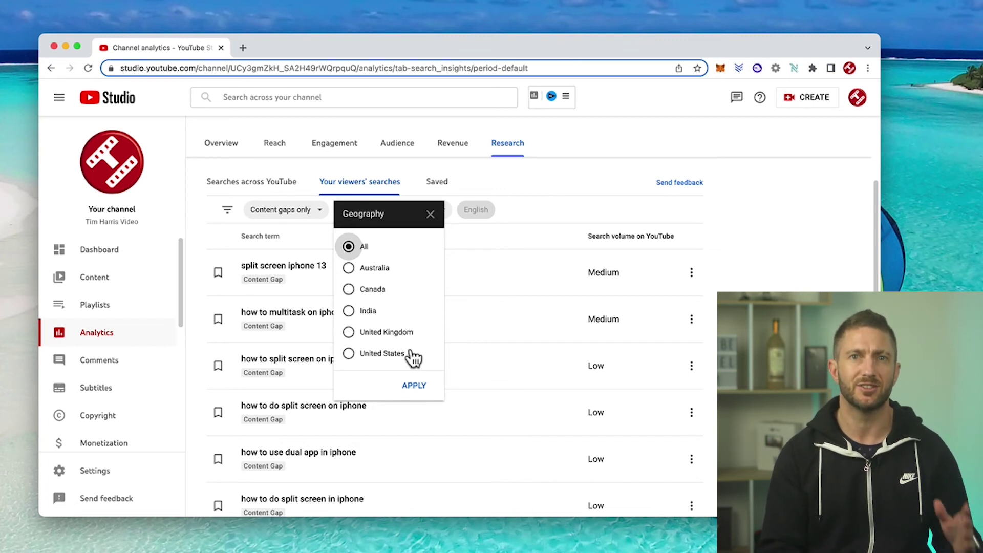
click(349, 354)
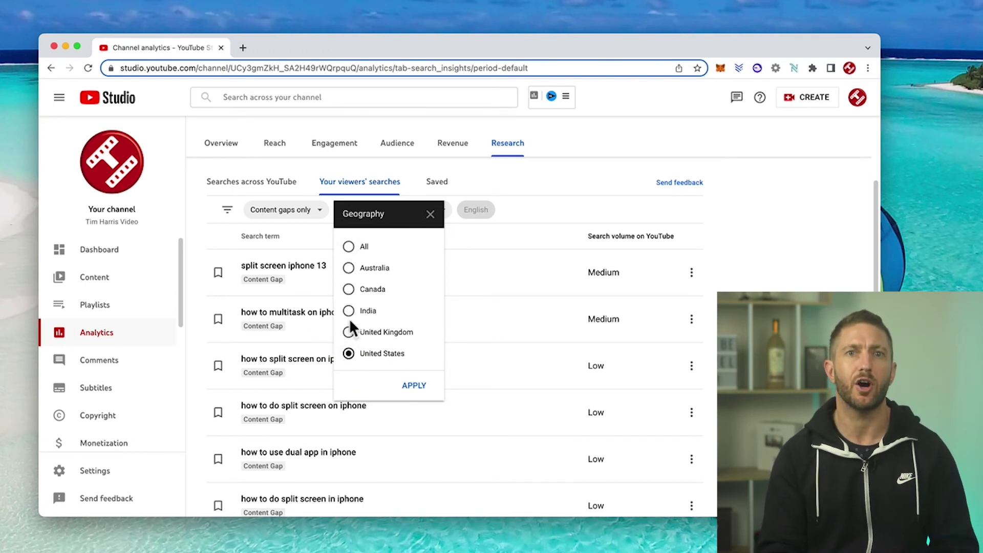
click(356, 250)
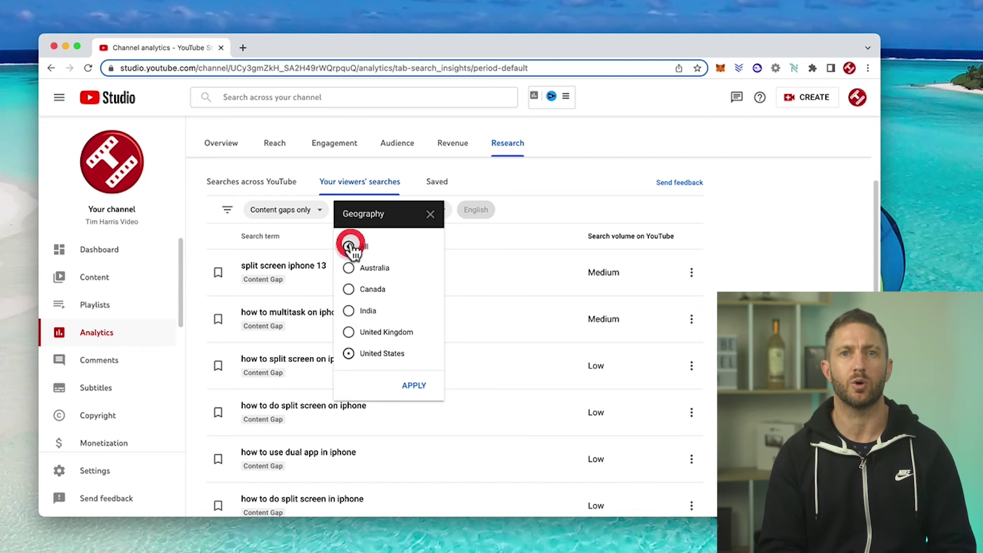
click(413, 386)
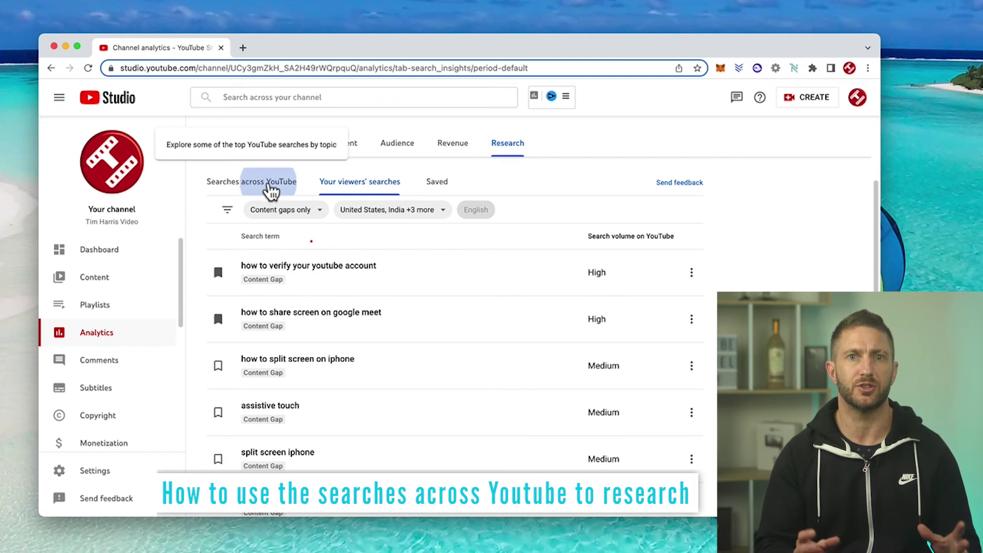
Search across YouTube for "iphone" and save the terms "how to reset iphone" and "iphone alarm sound"
click(272, 187)
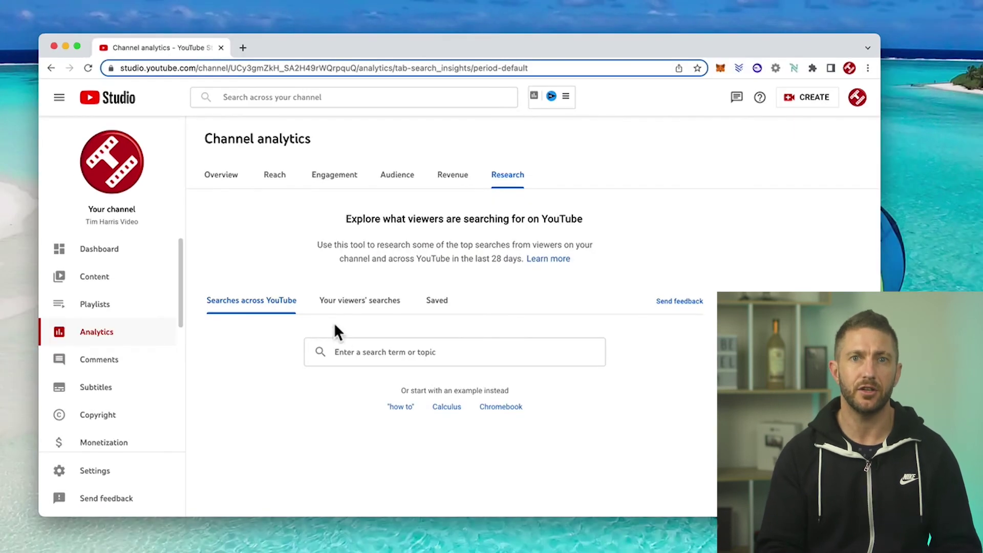
click(343, 351)
text(iphone)
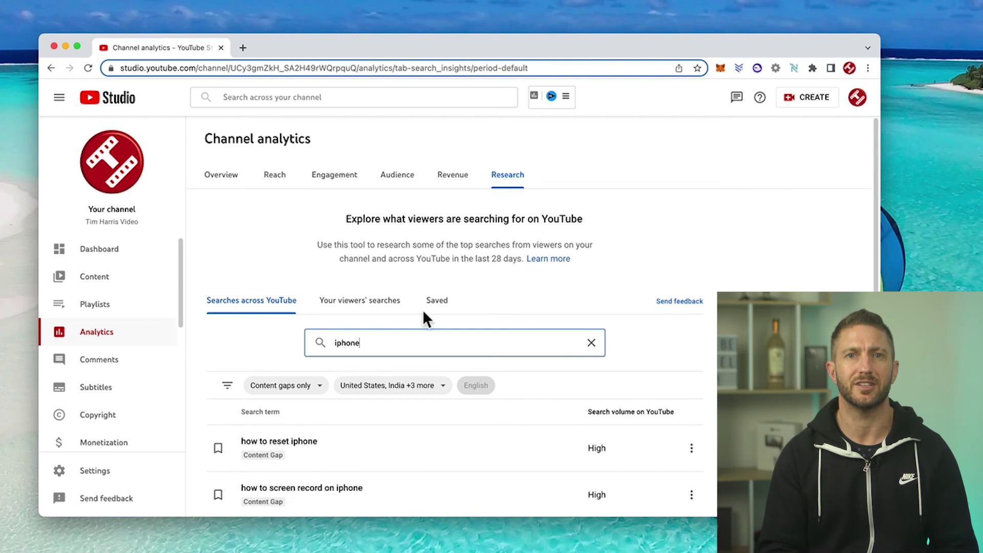
scroll(455, 333, down, 3)
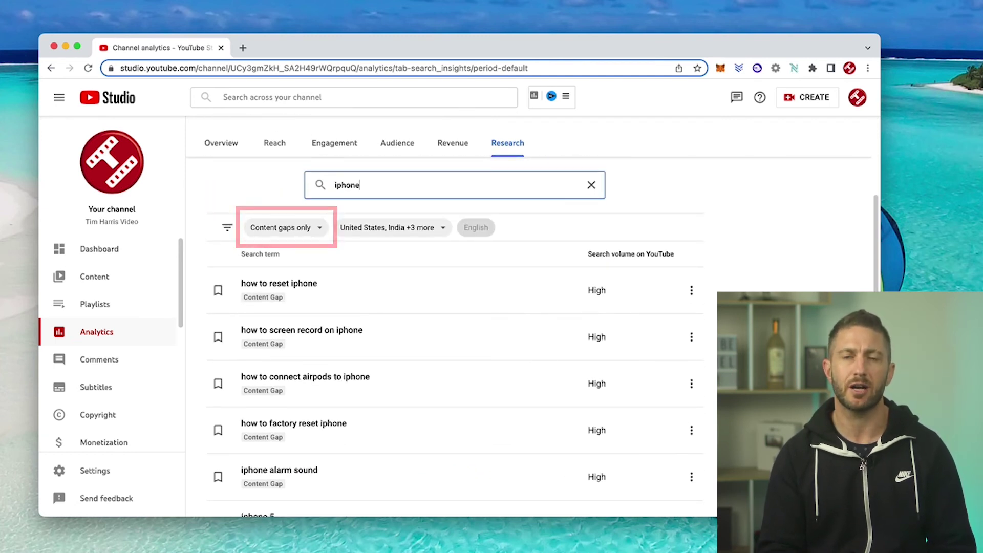
click(218, 290)
click(218, 476)
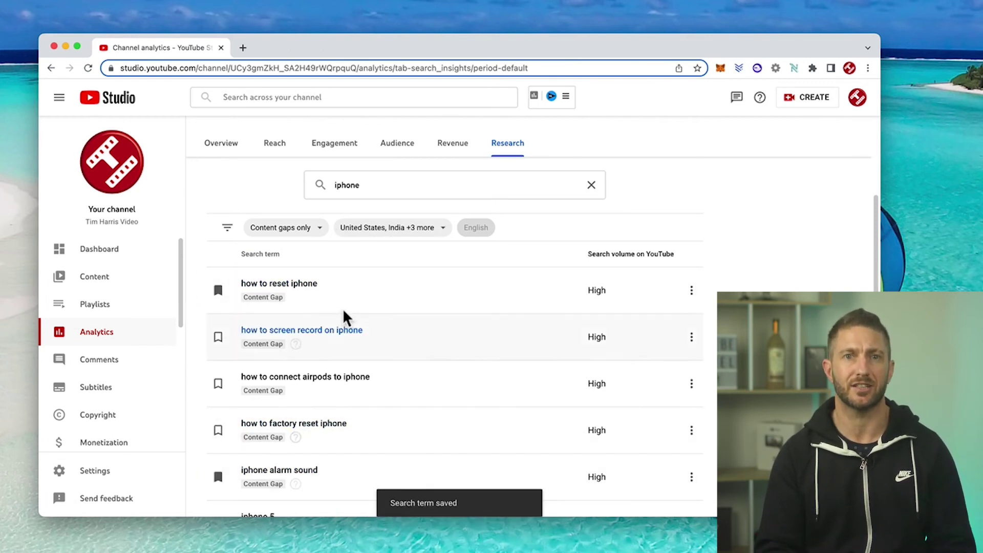
Extend the search to "iphone how to use" and save "how to use find my iphone" and "how to use screen mirroring on iphone"
click(388, 185)
key(Right)
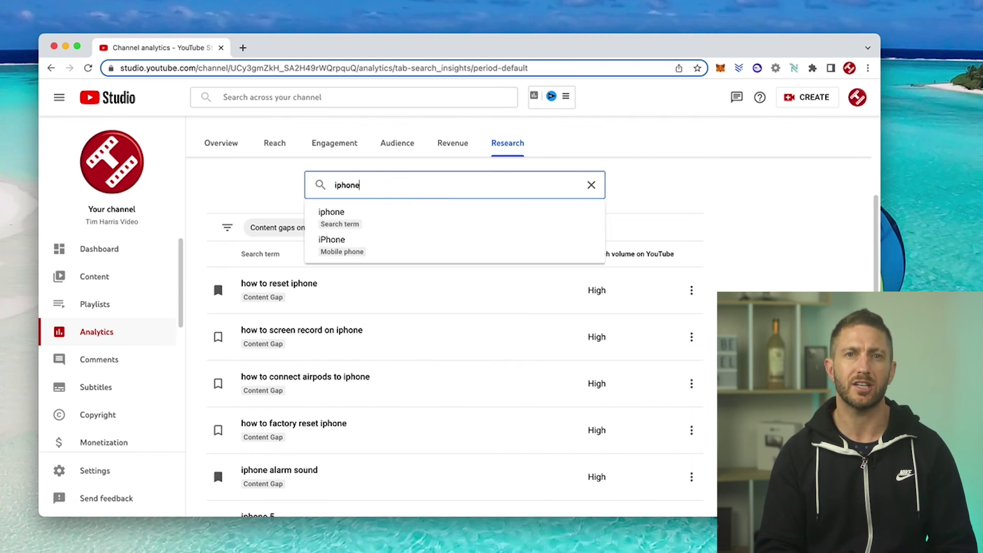
text(how to use)
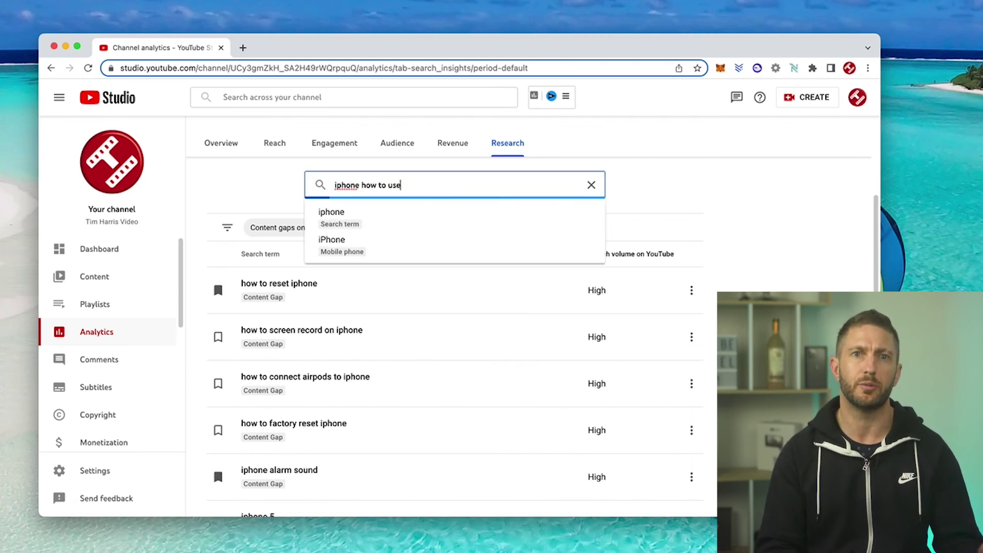
key(Return)
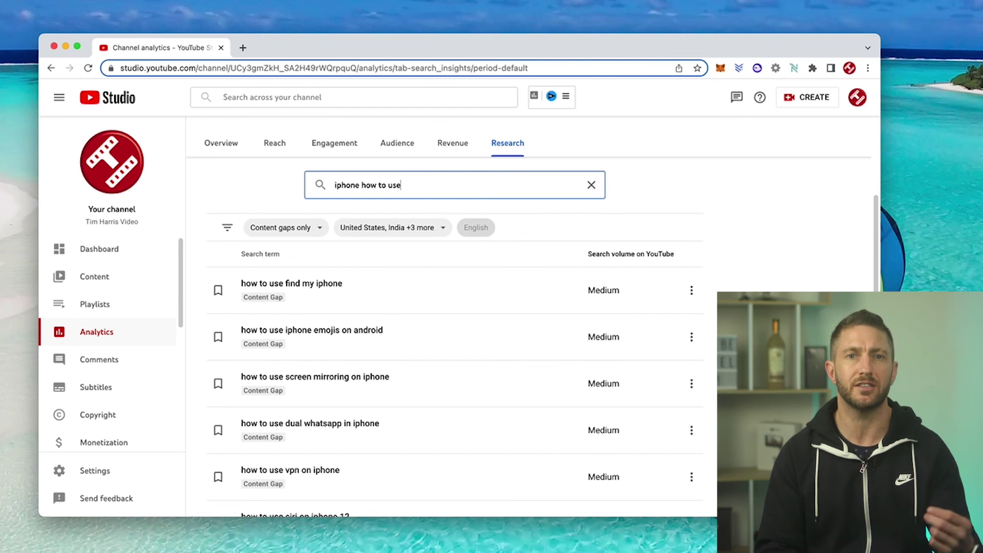
scroll(455, 338, down, 2)
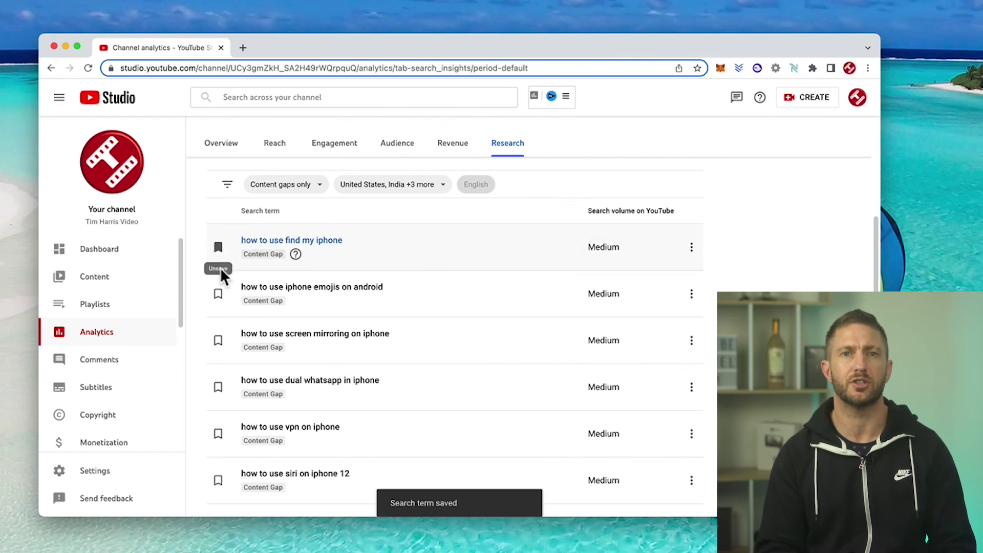
click(219, 341)
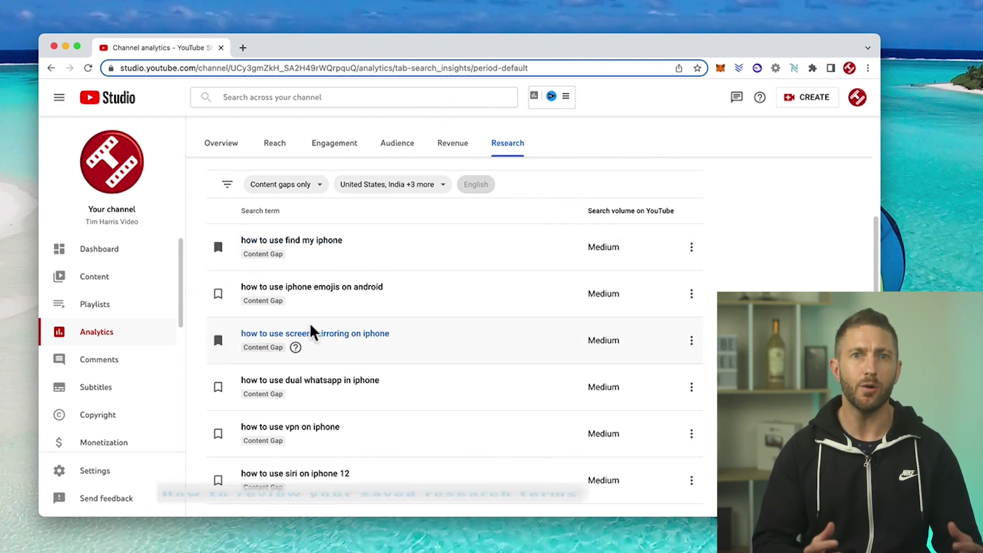
Review all saved search terms and their search volumes in the Saved list
scroll(770, 258, up, 5)
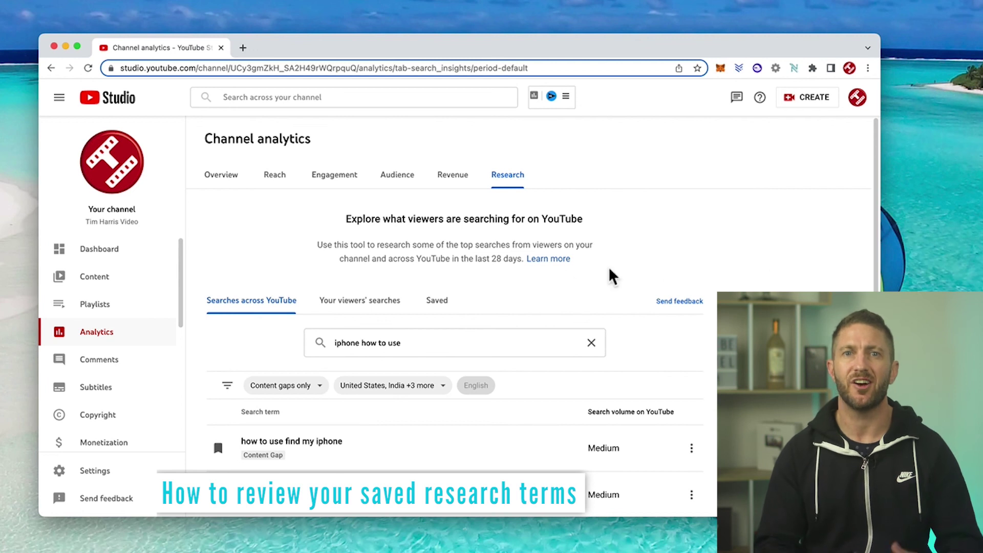
click(443, 301)
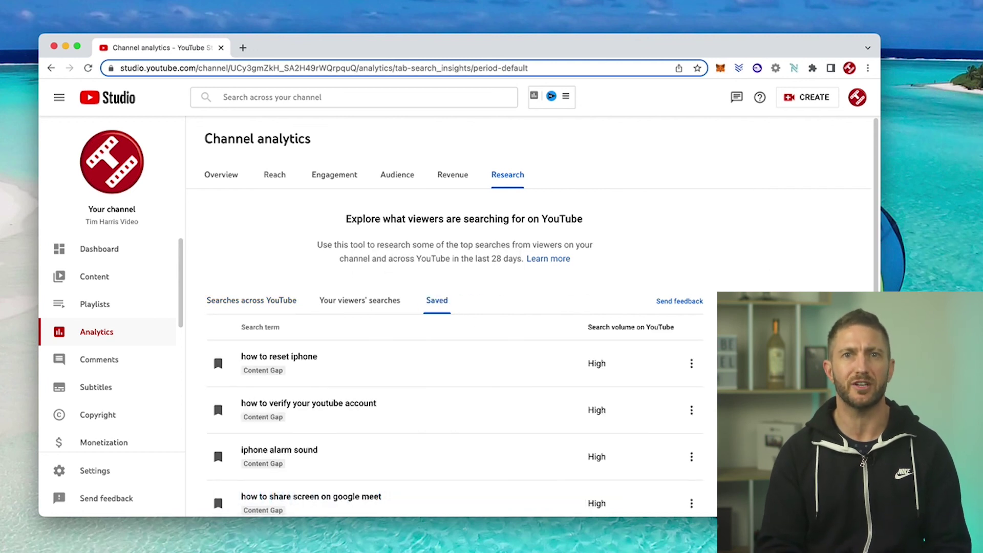
scroll(501, 306, down, 2)
scroll(455, 332, down, 2)
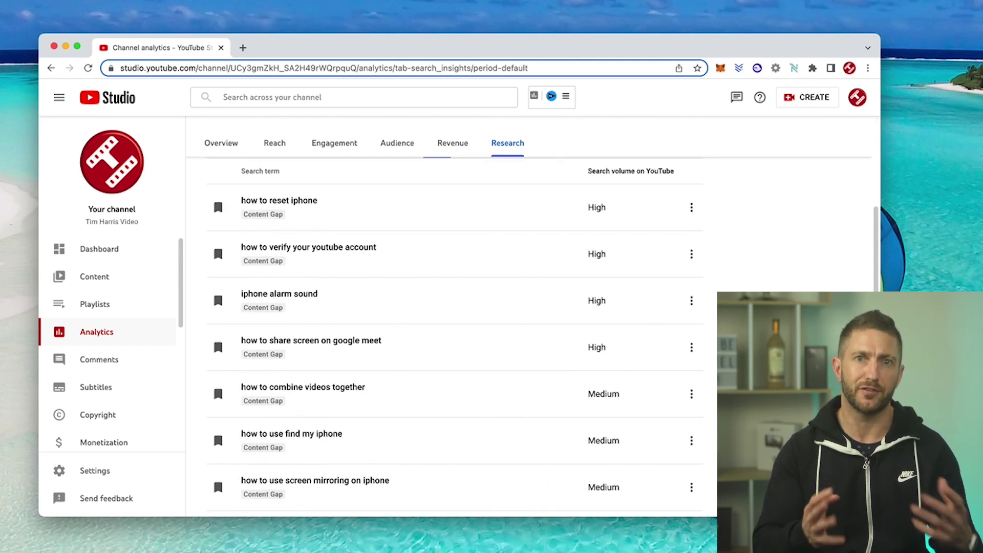